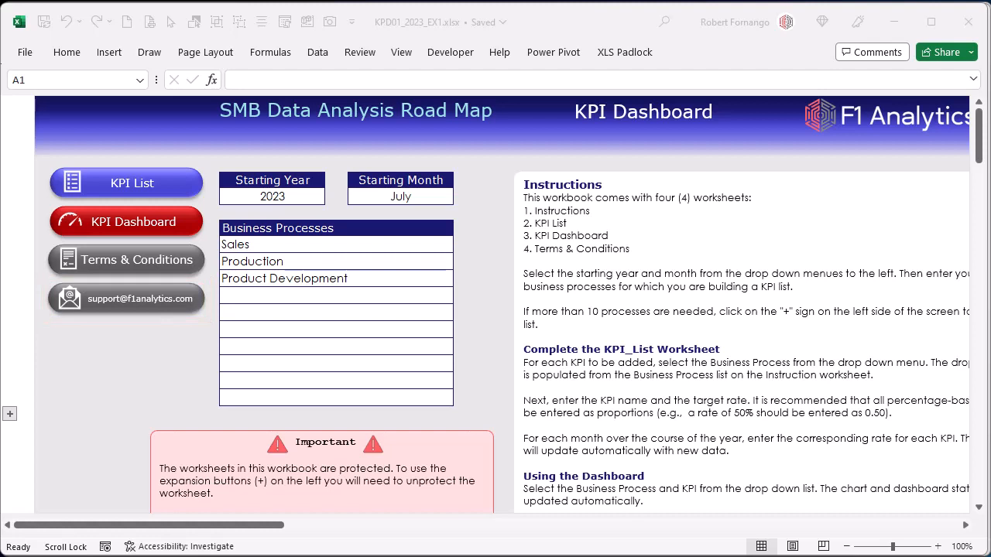
Open the KPI List worksheet and choose Sales as the business process for the Conversion Rate KPI
{"action": "left_click", "coordinate": [117, 184]}
{"action": "left_click", "coordinate": [120, 186]}
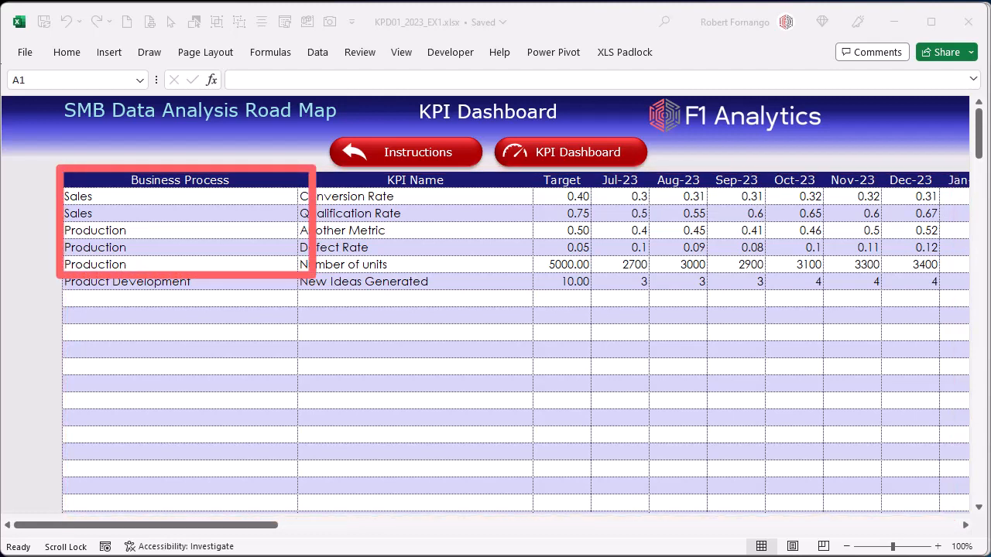
{"action": "left_click", "coordinate": [252, 196]}
{"action": "left_click", "coordinate": [302, 197]}
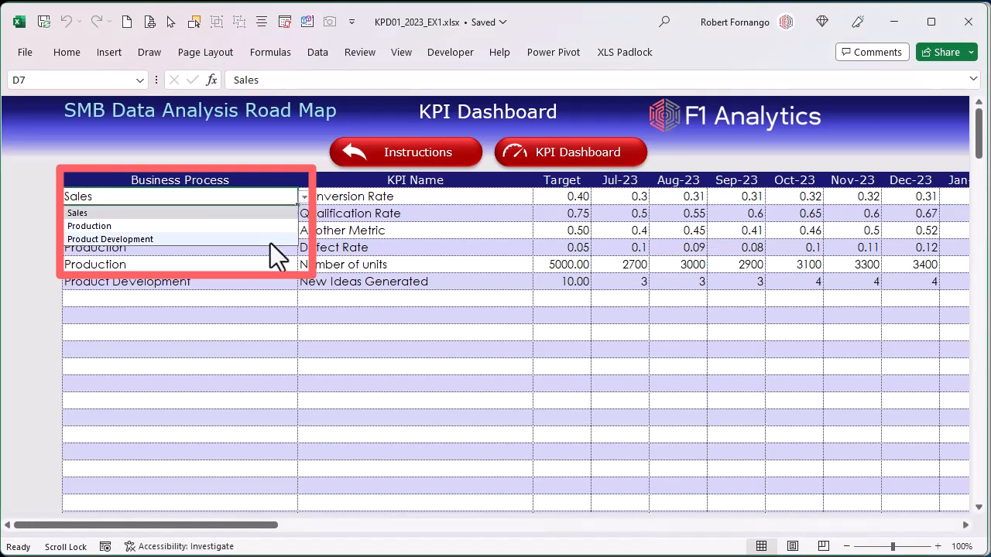
{"action": "left_click", "coordinate": [272, 213]}
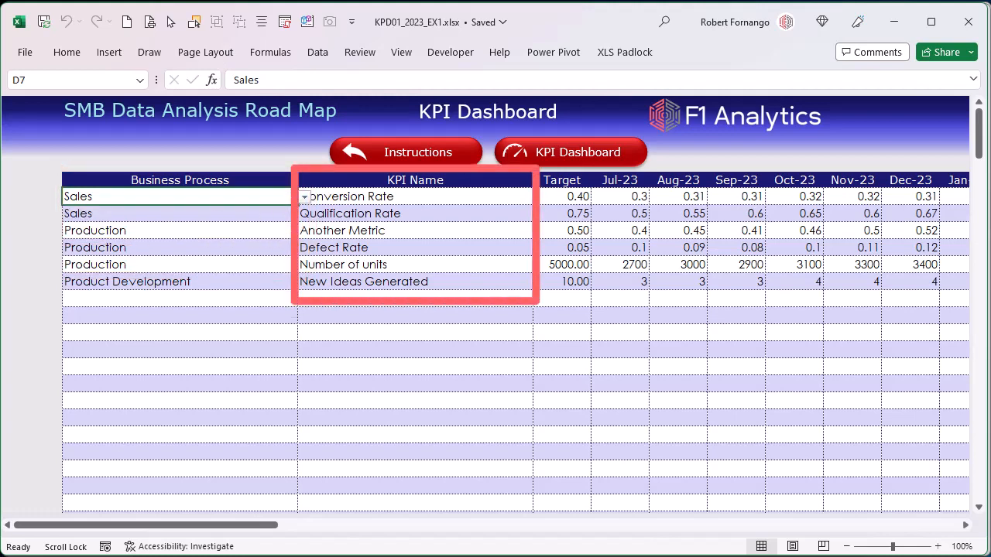
Examine the KPI names, the target column and the monthly rates from Jul-23 to Jun-24 in the KPI list
{"action": "key", "text": "Right"}
{"action": "left_click_drag", "start_coordinate": [258, 527], "coordinate": [298, 532]}
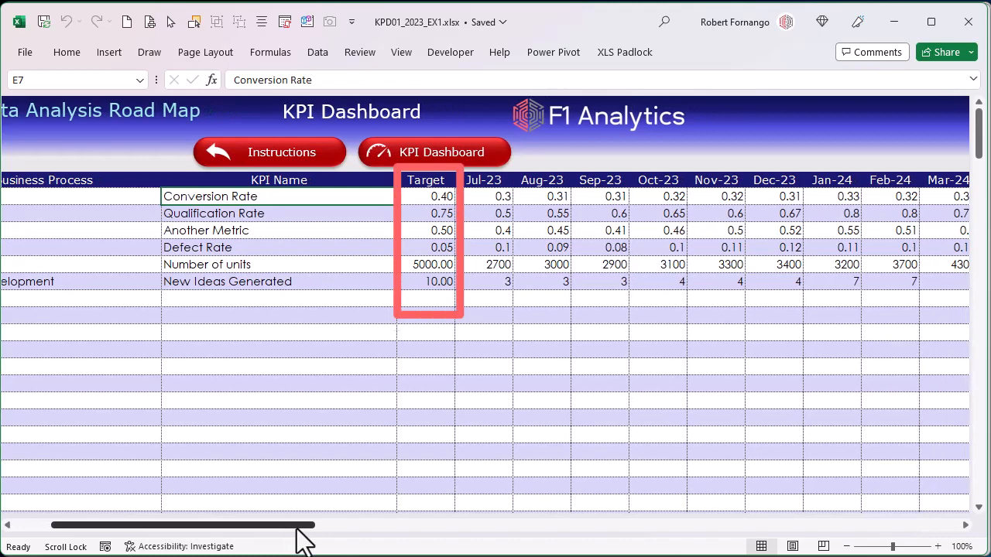
{"action": "left_click_drag", "start_coordinate": [298, 532], "coordinate": [301, 532]}
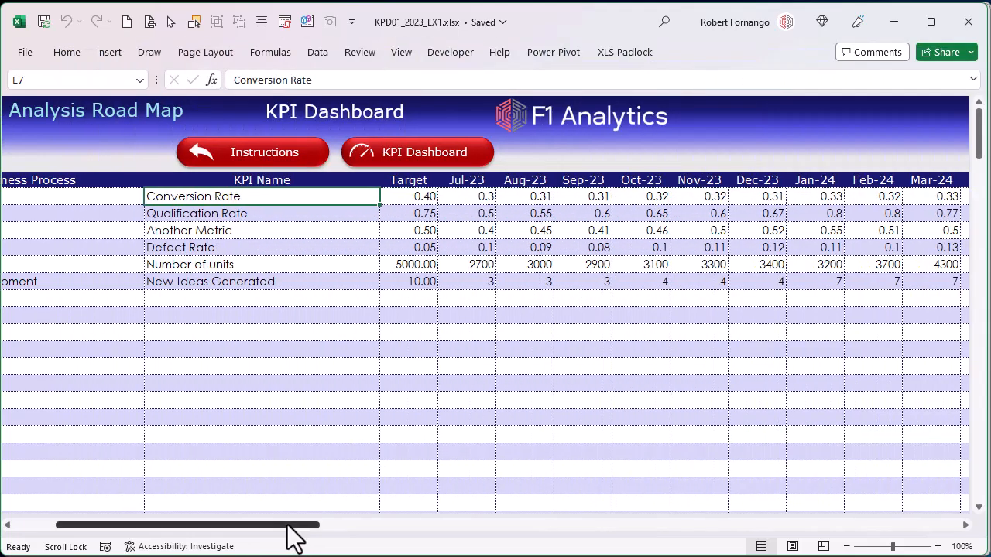
{"action": "left_click_drag", "start_coordinate": [287, 526], "coordinate": [248, 527]}
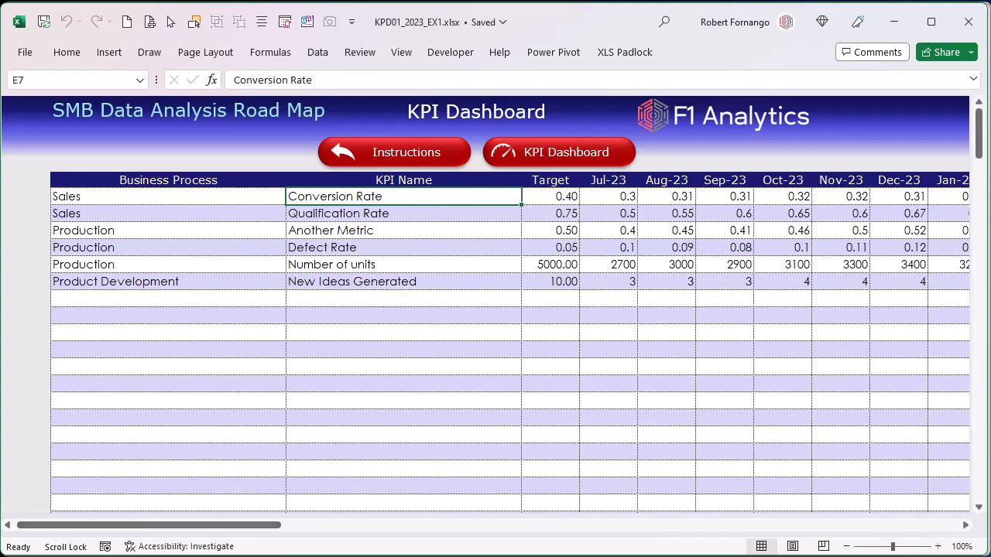
{"action": "left_click_drag", "start_coordinate": [183, 525], "coordinate": [251, 516]}
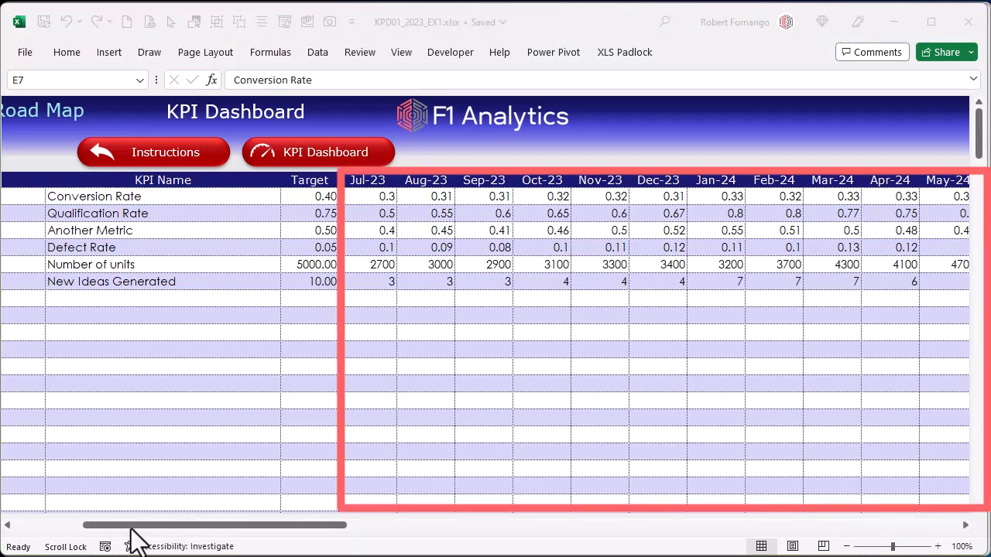
{"action": "left_click", "coordinate": [131, 528]}
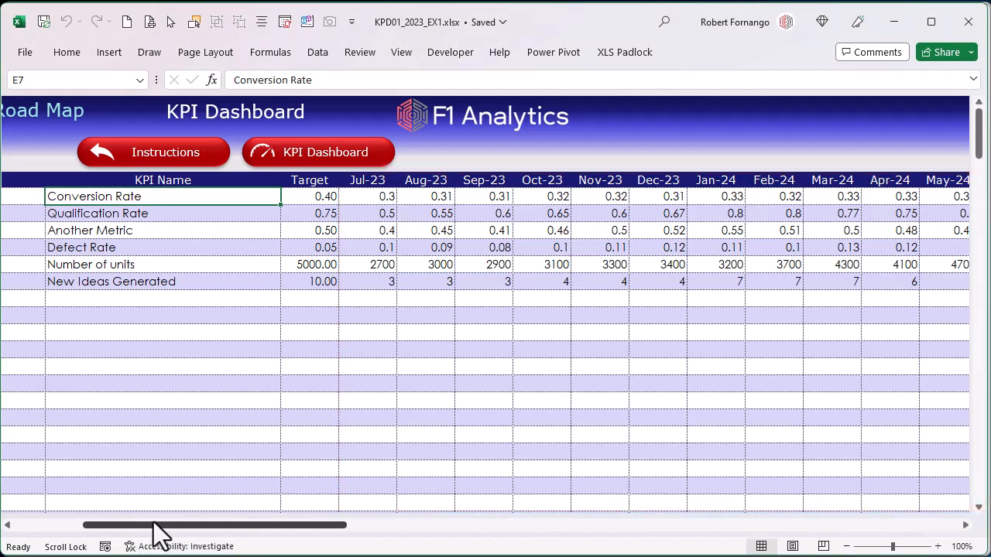
{"action": "left_click_drag", "start_coordinate": [203, 530], "coordinate": [246, 538]}
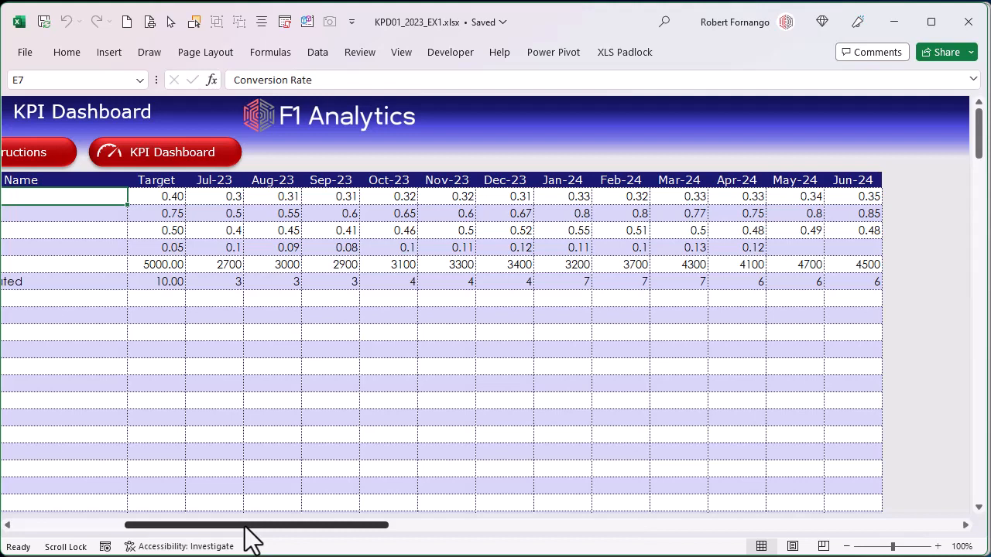
{"action": "left_click_drag", "start_coordinate": [247, 537], "coordinate": [100, 537]}
Add a KPI in the first empty row with business process Sales, name Quarterly Metric and target 0.75
{"action": "left_click", "coordinate": [268, 298]}
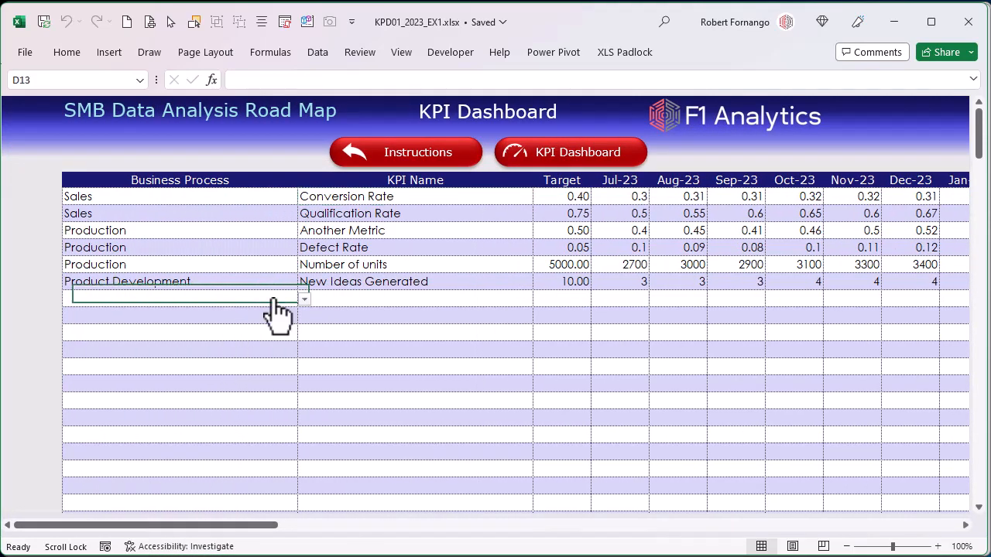
{"action": "left_click", "coordinate": [304, 300]}
{"action": "left_click", "coordinate": [264, 314]}
{"action": "left_click", "coordinate": [354, 304]}
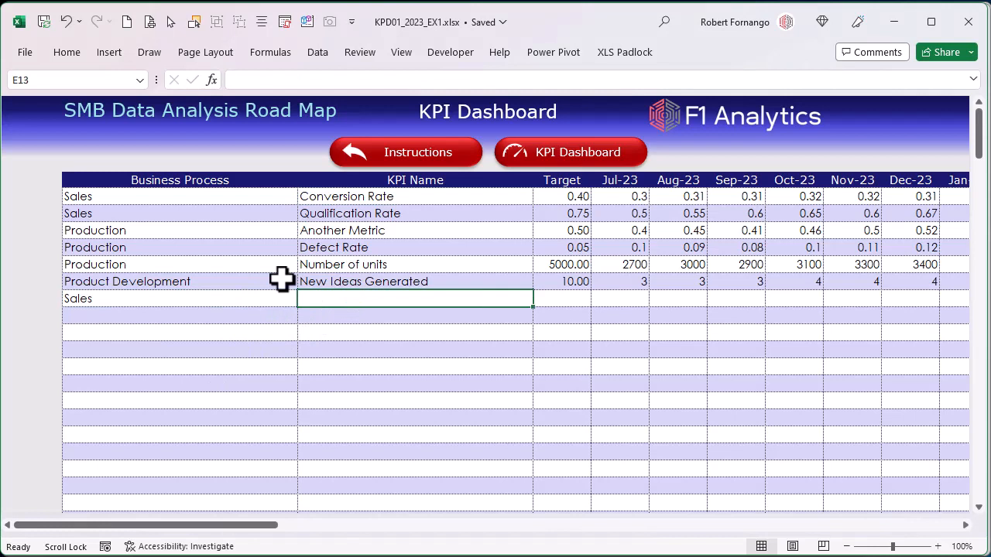
{"action": "type", "text": "Quarterly MEtric"}
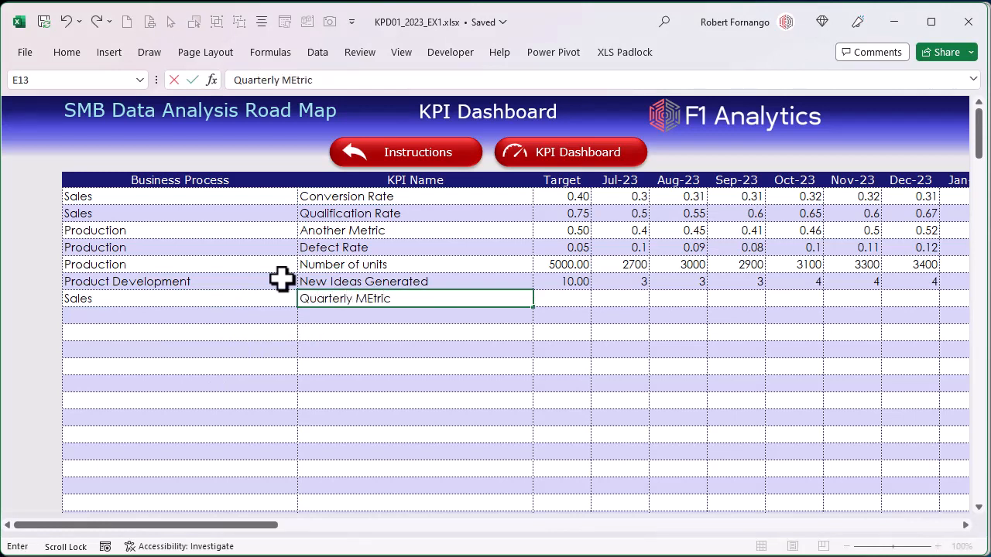
{"action": "scroll", "coordinate": [281, 279], "scroll_direction": "right", "scroll_amount": 1}
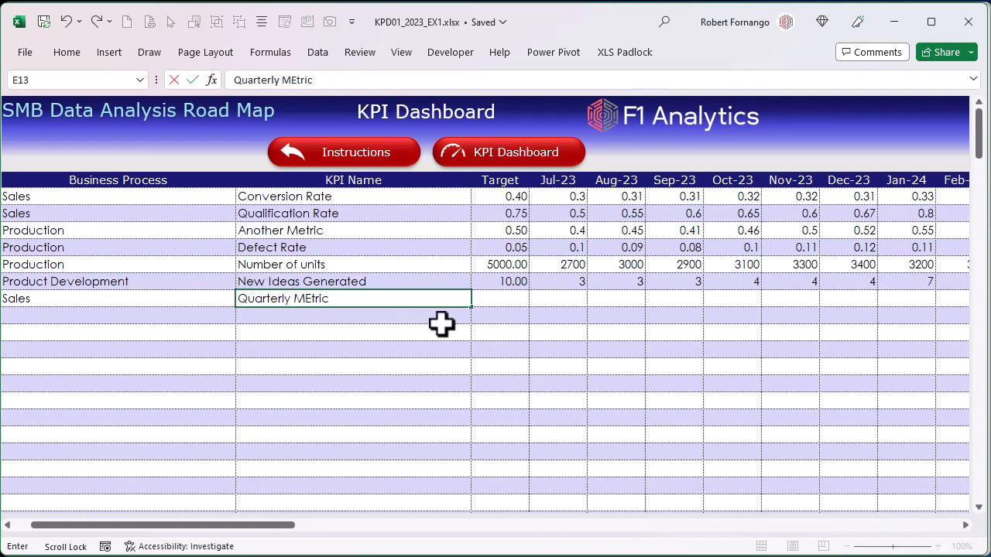
{"action": "left_click", "coordinate": [503, 297]}
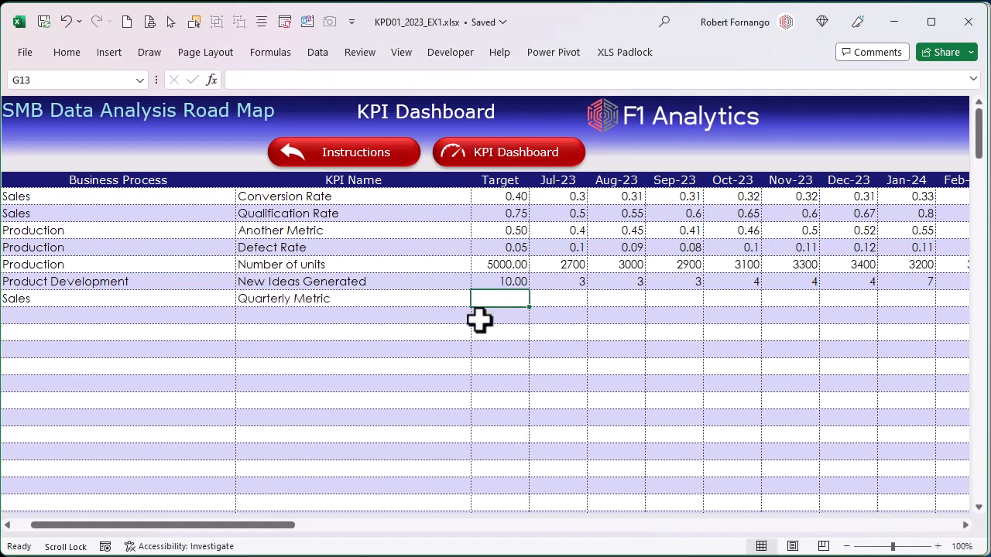
{"action": "type", "text": ".75"}
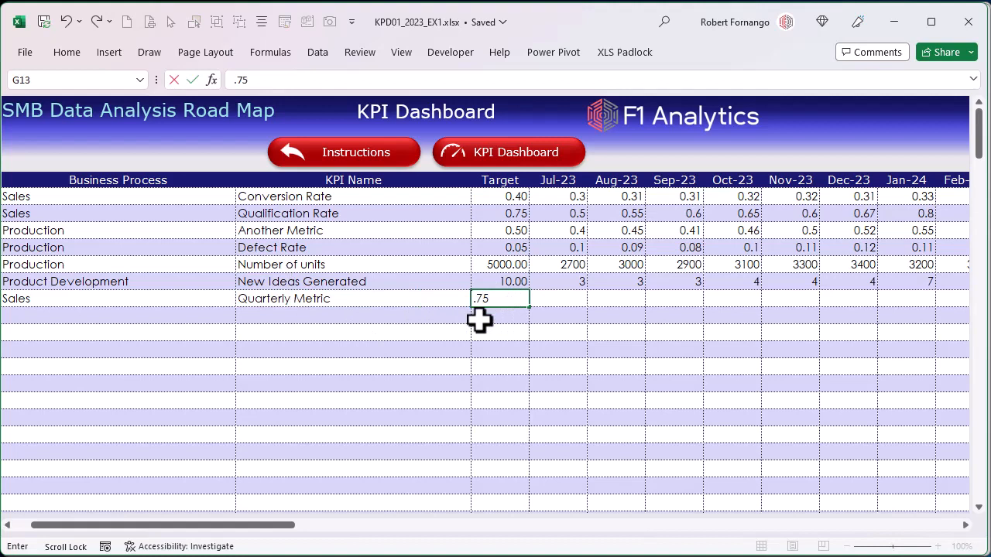
{"action": "scroll", "coordinate": [479, 320], "scroll_direction": "right", "scroll_amount": 1}
{"action": "key", "text": "Tab"}
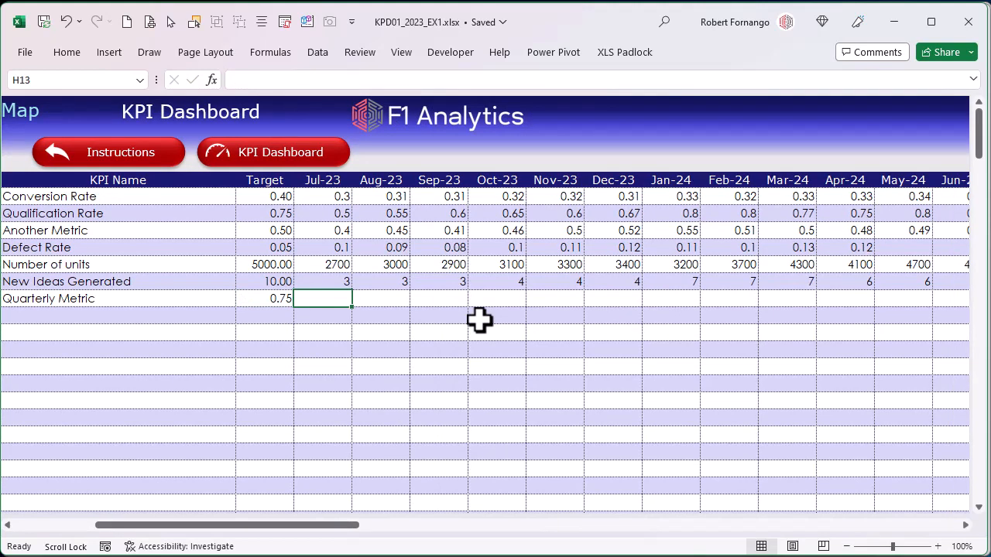
Enter a rate of 0.50 for Jul-23, Aug-23 and Sep-23 in the Quarterly Metric row
{"action": "type", "text": ".50"}
{"action": "scroll", "coordinate": [479, 320], "scroll_direction": "right", "scroll_amount": 1}
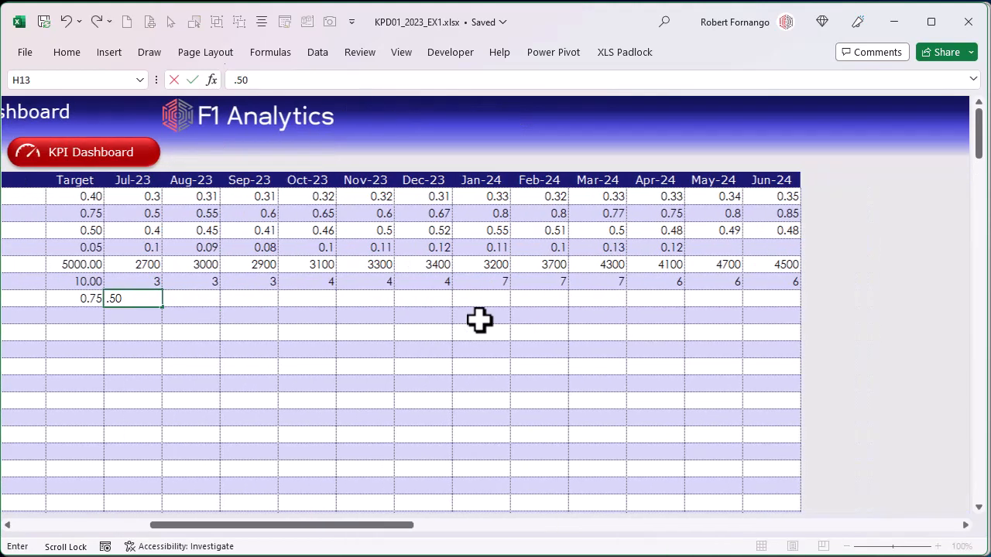
{"action": "key", "text": "Tab"}
{"action": "type", "text": ".50"}
{"action": "scroll", "coordinate": [132, 314], "scroll_direction": "right", "scroll_amount": 1}
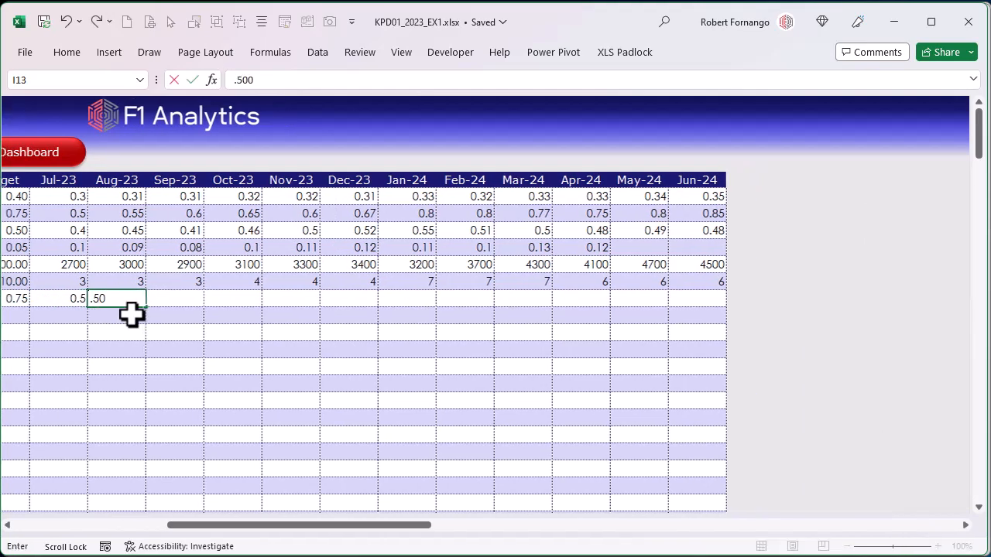
{"action": "type", "text": "0"}
{"action": "scroll", "coordinate": [132, 314], "scroll_direction": "right", "scroll_amount": 1}
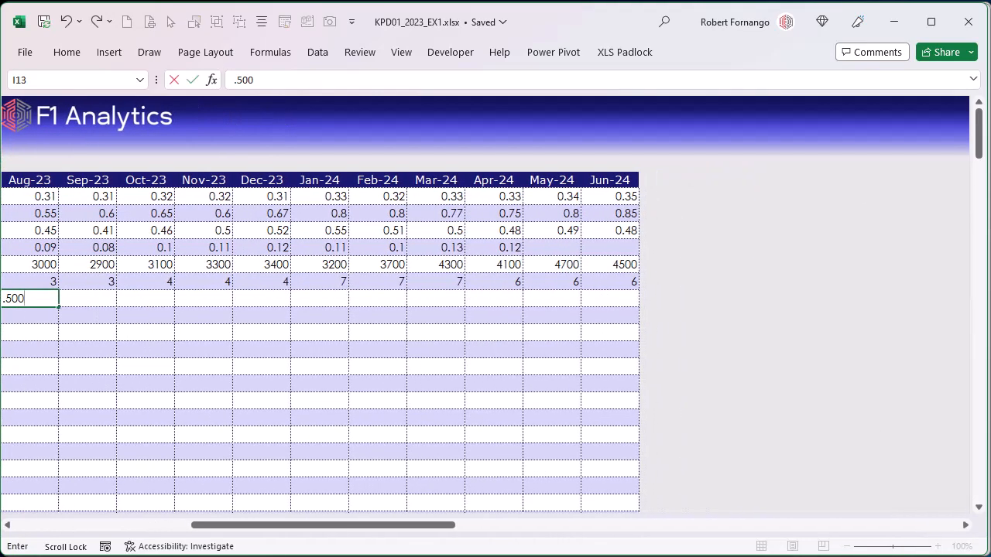
{"action": "left_click_drag", "start_coordinate": [323, 529], "coordinate": [260, 531]}
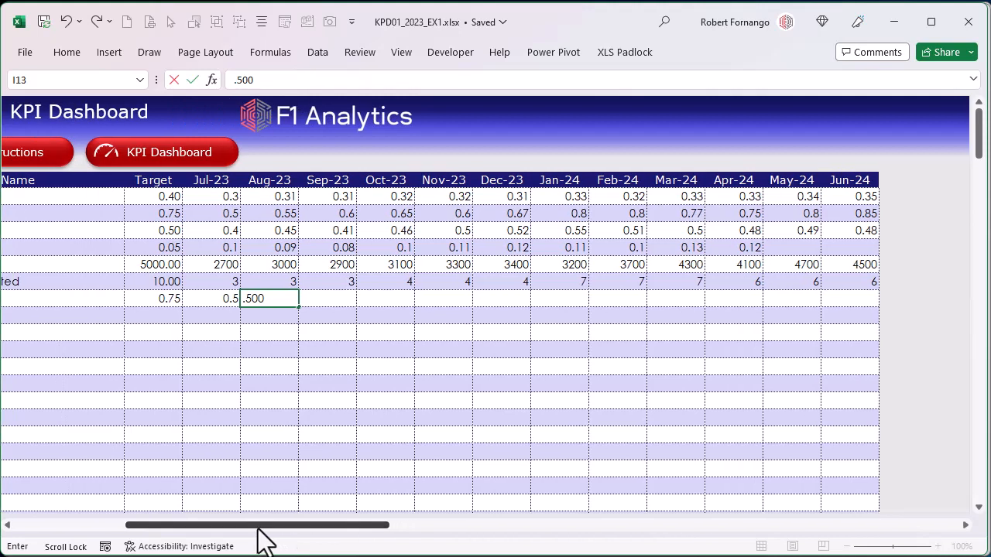
{"action": "left_click", "coordinate": [350, 306]}
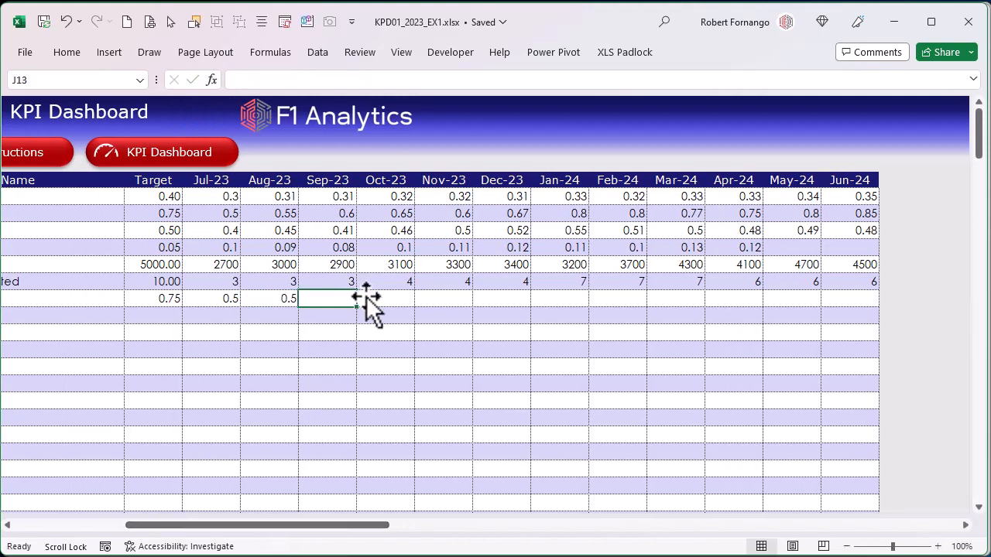
{"action": "type", "text": ".50"}
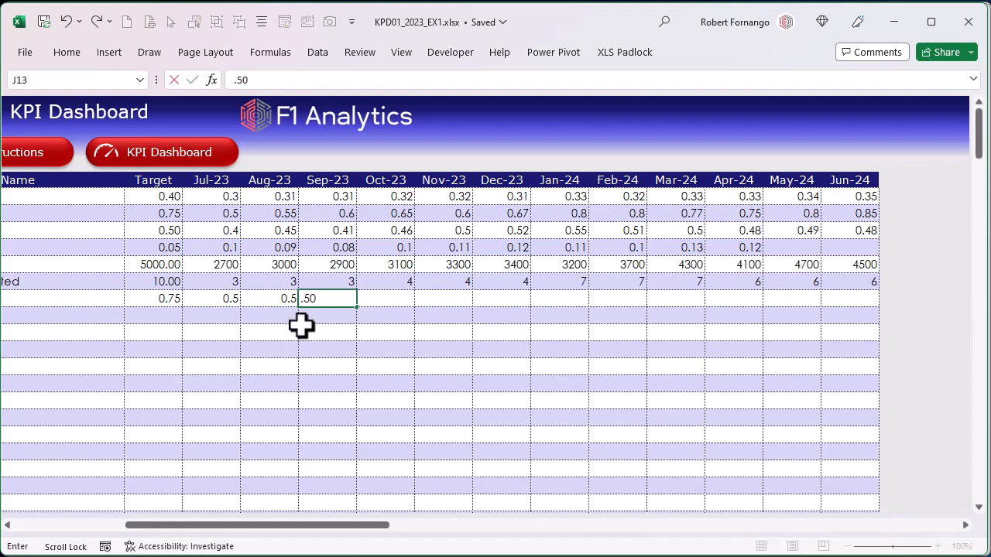
{"action": "left_click", "coordinate": [393, 303]}
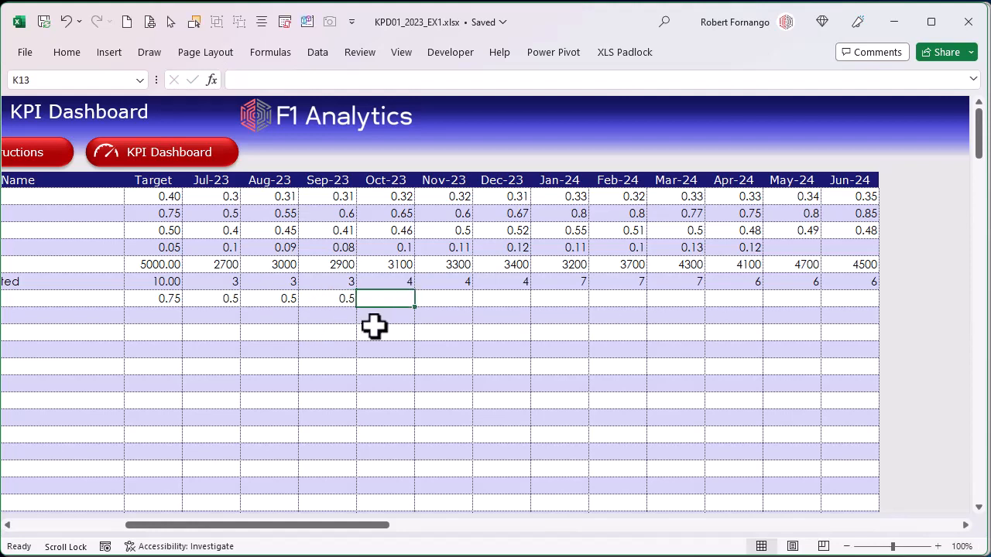
Enter a rate of 0.60 for Oct-23, Nov-23 and Dec-23 in the Quarterly Metric row
{"action": "type", "text": ".60"}
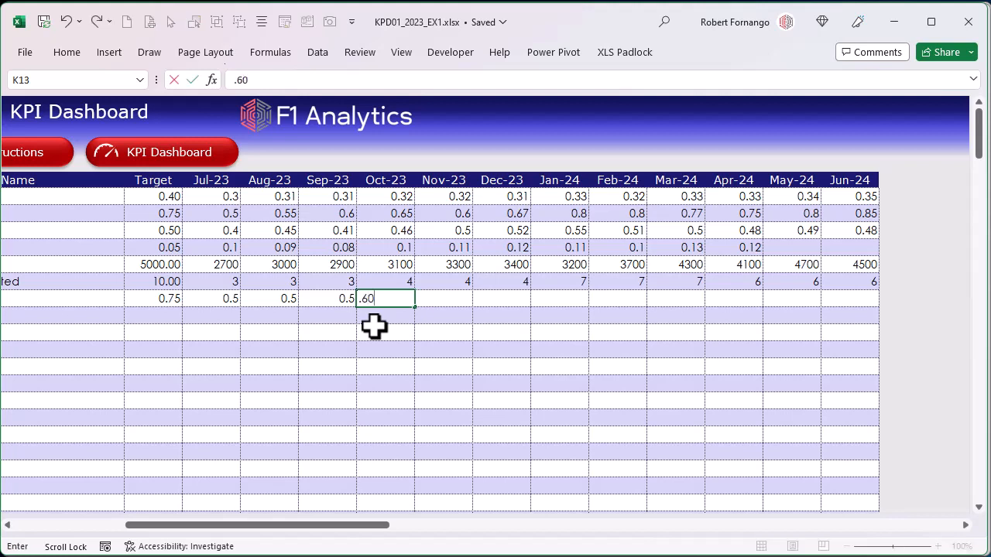
{"action": "key", "text": "Tab"}
{"action": "type", "text": ".60"}
{"action": "key", "text": "Tab"}
{"action": "type", "text": ".60"}
{"action": "key", "text": "Tab"}
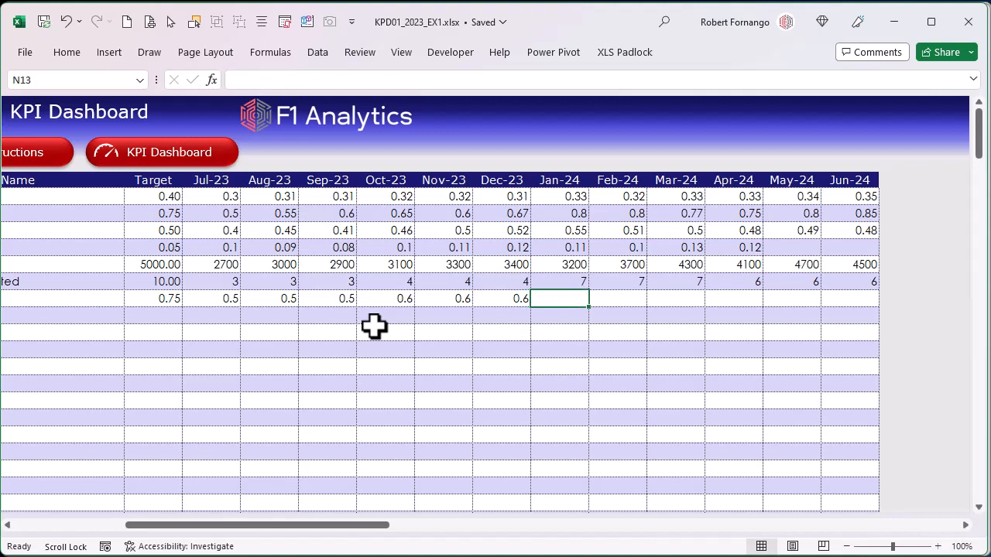
Enter a rate of 0.70 for Jan-24, Feb-24 and Mar-24 in the Quarterly Metric row
{"action": "type", "text": "."}
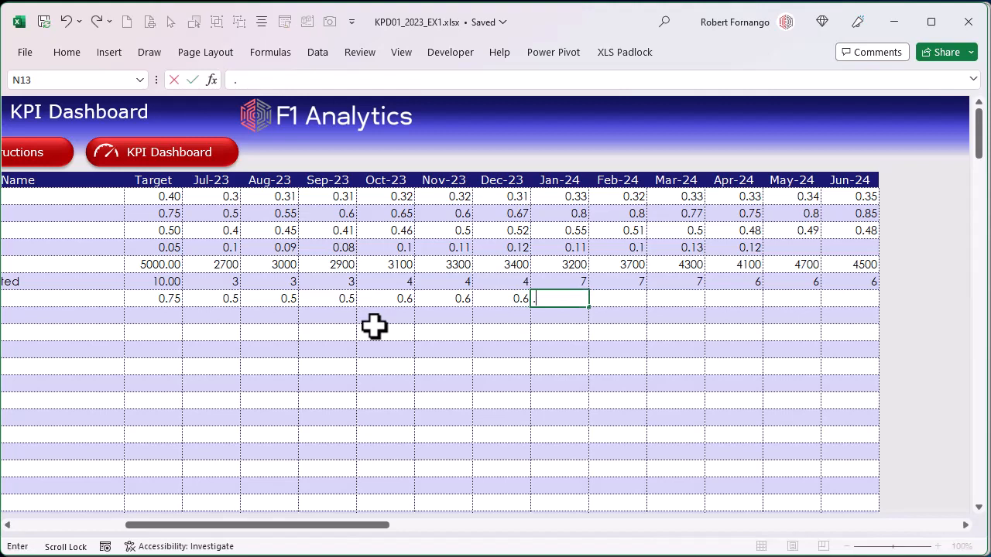
{"action": "type", "text": "70"}
{"action": "key", "text": "Tab"}
{"action": "type", "text": "70"}
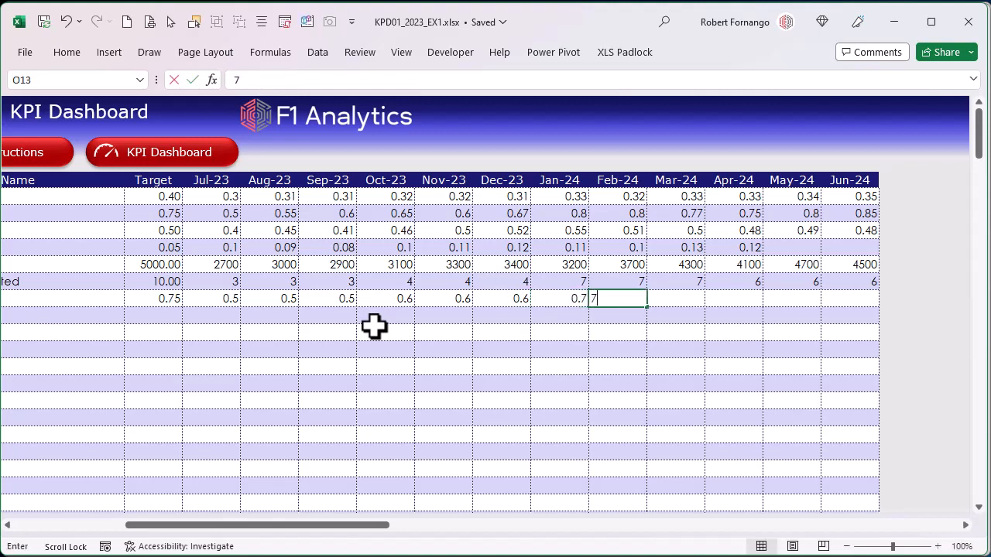
{"action": "key", "text": "BackSpace"}
{"action": "key", "text": "BackSpace"}
{"action": "type", "text": ".70"}
{"action": "key", "text": "Tab"}
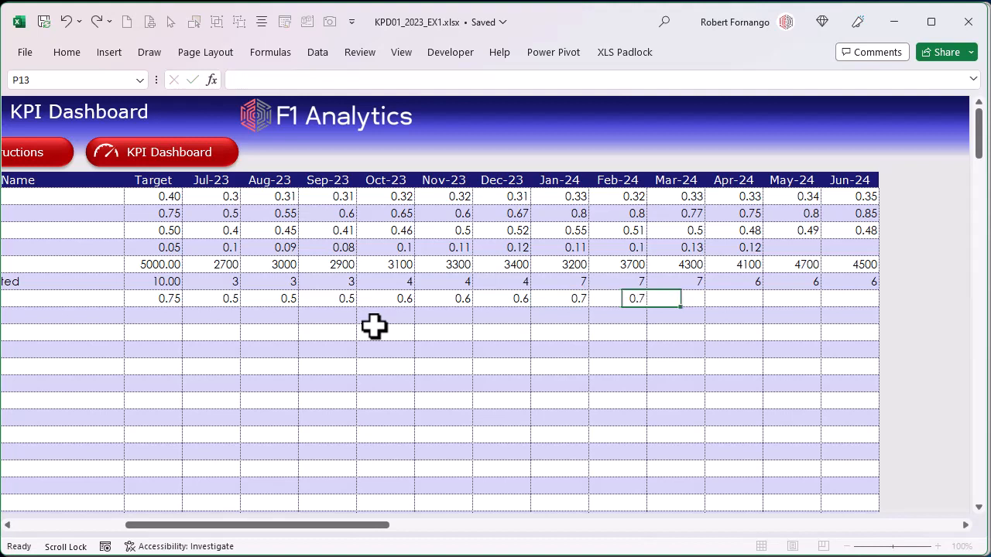
{"action": "type", "text": ".70"}
{"action": "key", "text": "Tab"}
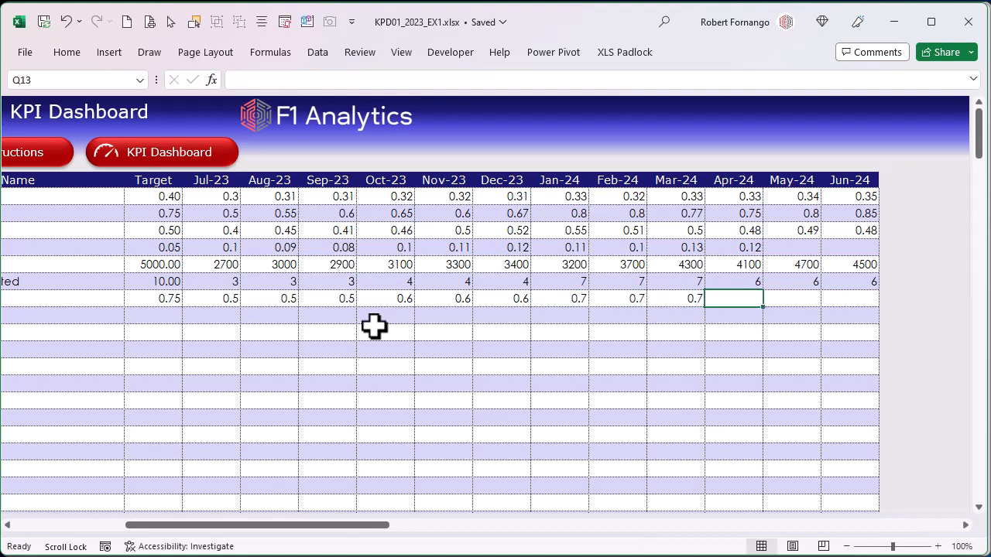
Enter a rate of 0.80 for Apr-24, May-24 and Jun-24 in the Quarterly Metric row
{"action": "type", "text": ".80"}
{"action": "key", "text": "Tab"}
{"action": "type", "text": ".80"}
{"action": "key", "text": "Tab"}
{"action": "type", "text": ".80"}
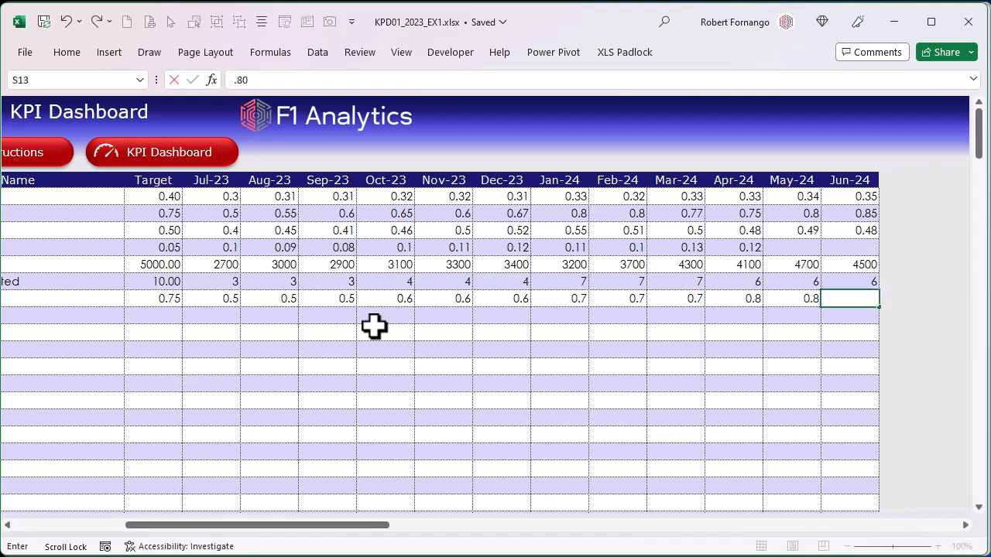
{"action": "key", "text": "Return"}
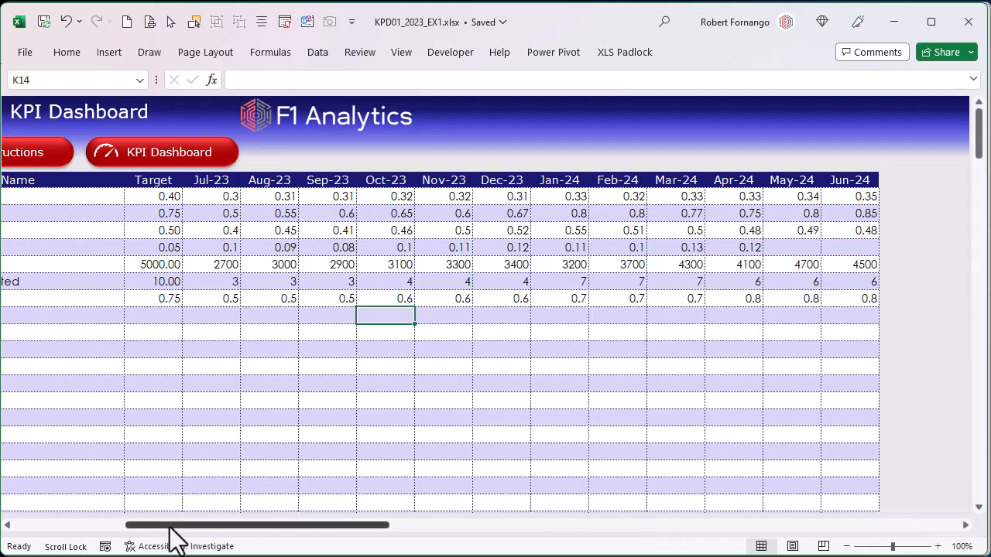
Return to the start of the KPI list and open the KPI Dashboard worksheet
{"action": "left_click_drag", "start_coordinate": [159, 526], "coordinate": [46, 526]}
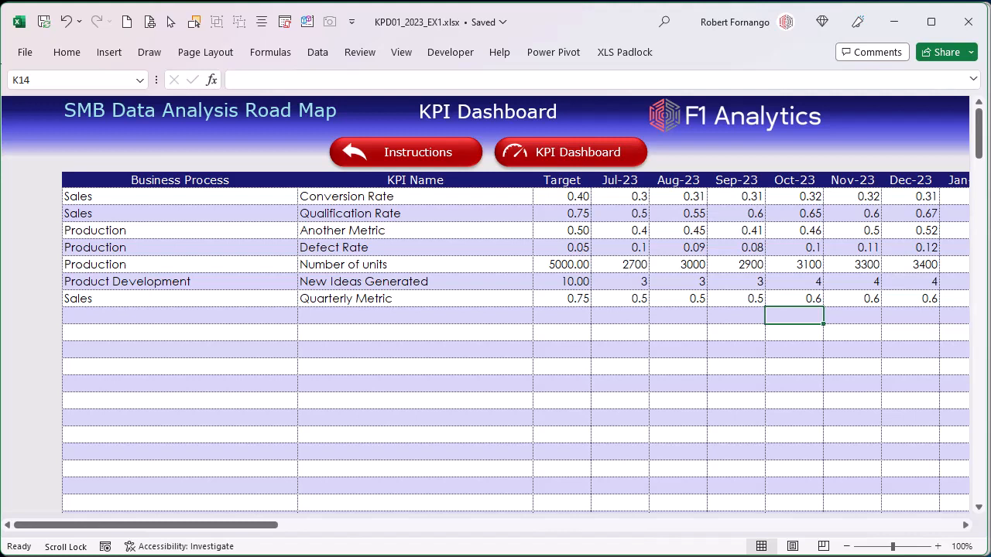
{"action": "key", "text": "alt+Tab"}
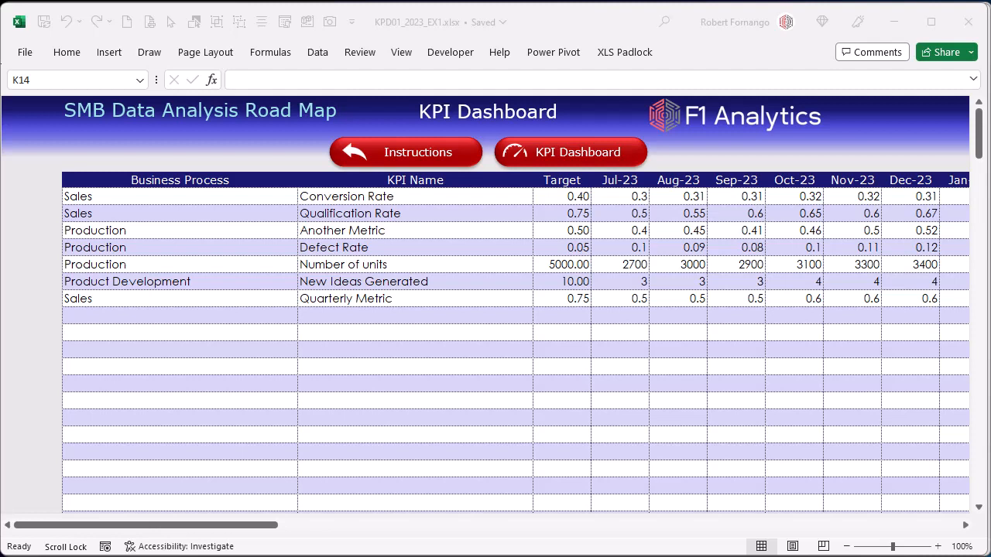
{"action": "key", "text": "ctrl+Home"}
{"action": "left_click", "coordinate": [574, 173]}
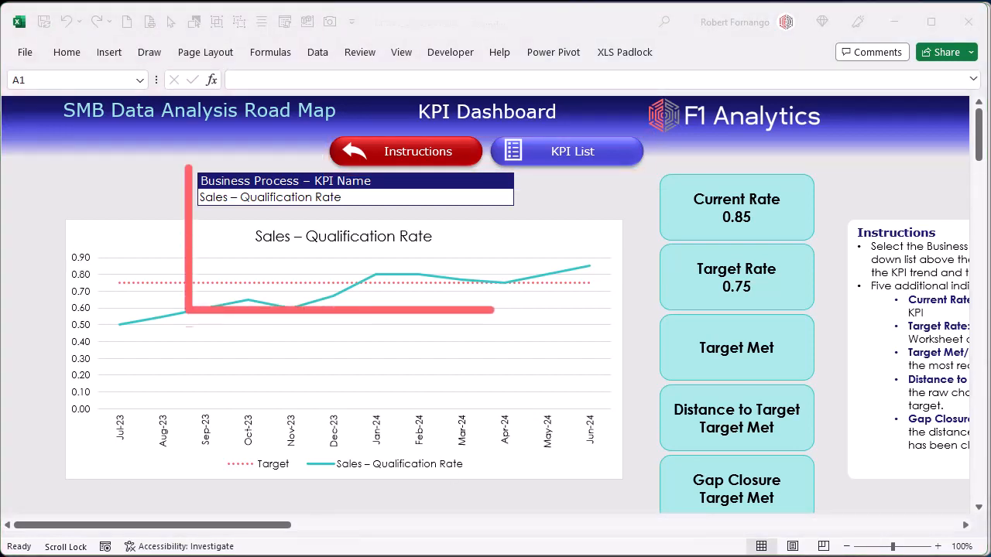
View the dashboard for Sales – Conversion Rate and for Production – Defect Rate
{"action": "left_click", "coordinate": [483, 198]}
{"action": "left_click", "coordinate": [520, 200]}
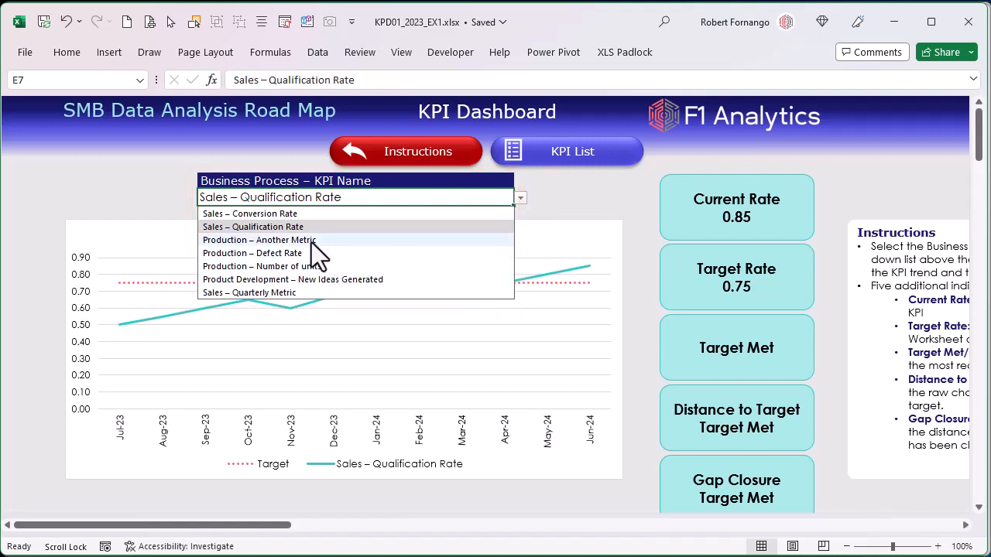
{"action": "left_click", "coordinate": [291, 216]}
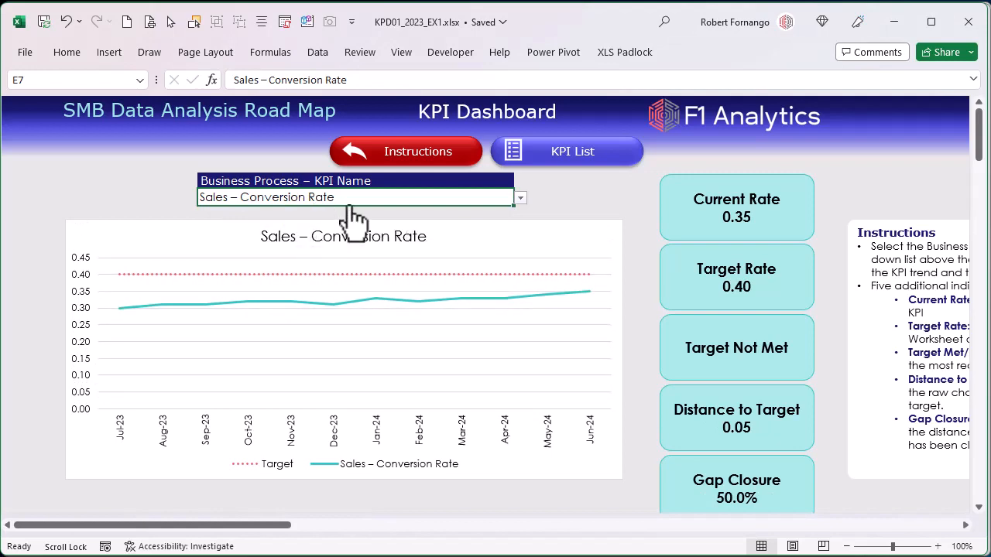
{"action": "key", "text": "alt+Down"}
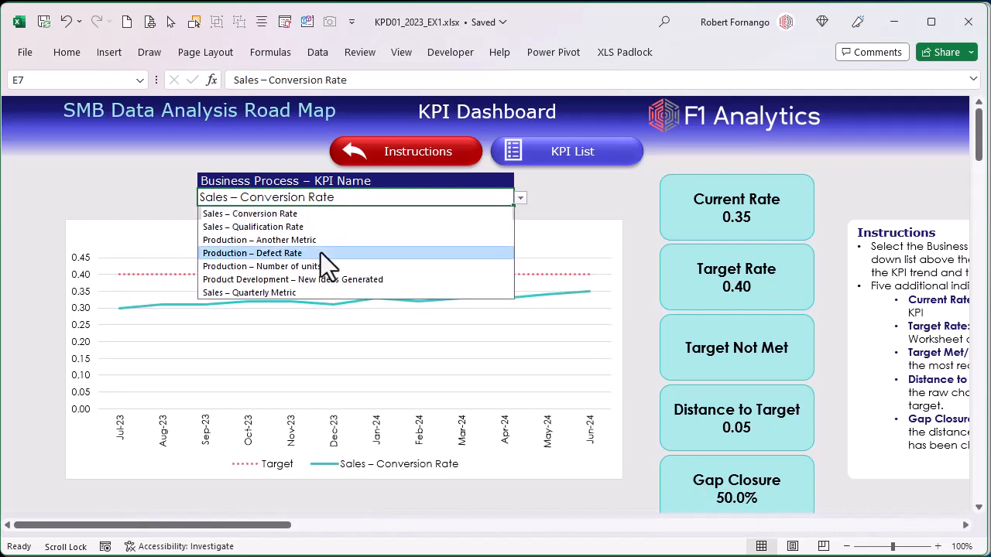
{"action": "left_click", "coordinate": [320, 253]}
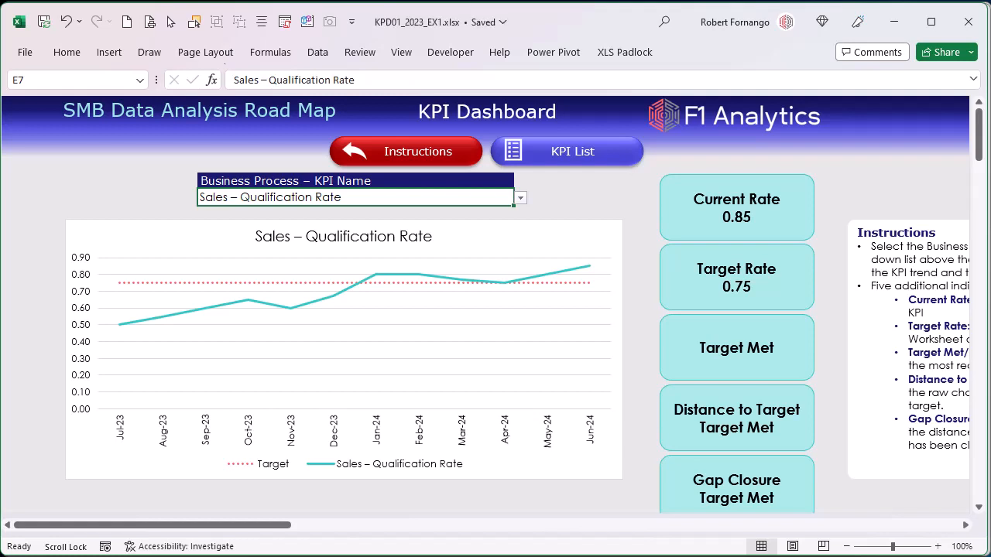
Display the Sales – Quarterly Metric KPI on the dashboard
{"action": "left_click", "coordinate": [520, 198]}
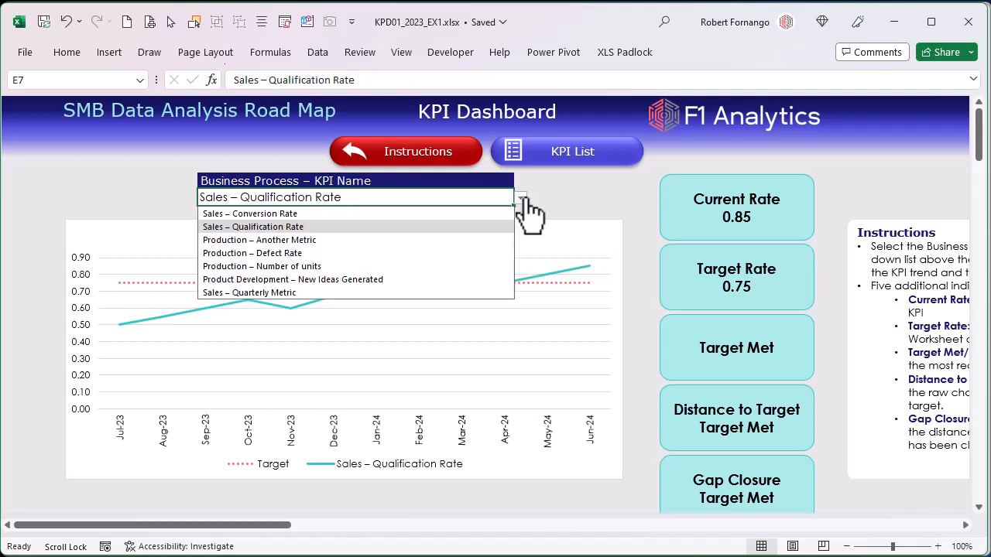
{"action": "left_click", "coordinate": [272, 293]}
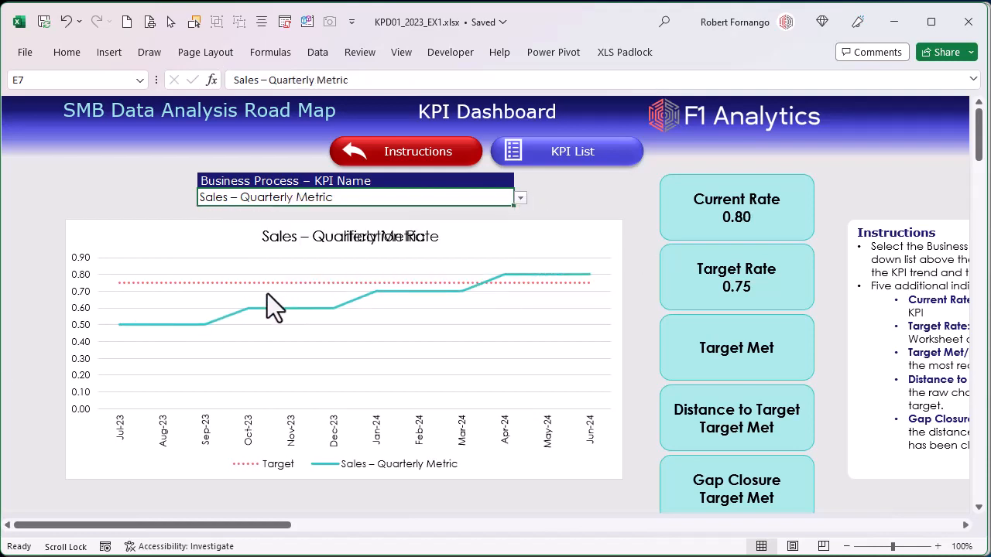